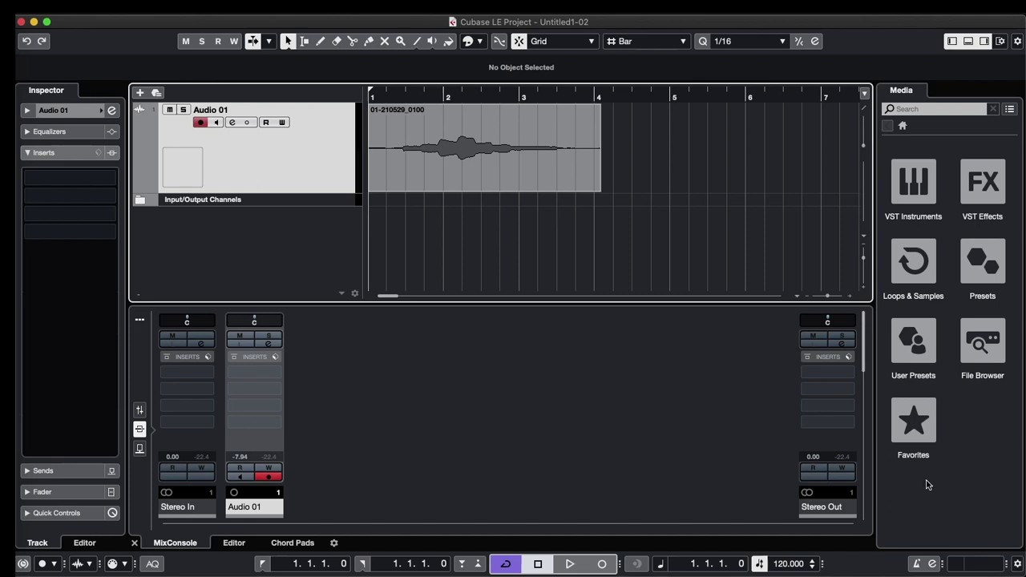
Step: Play back the vocal clip on Audio 01, stopping near bar 3 at 3.3.4.68
click(437, 167)
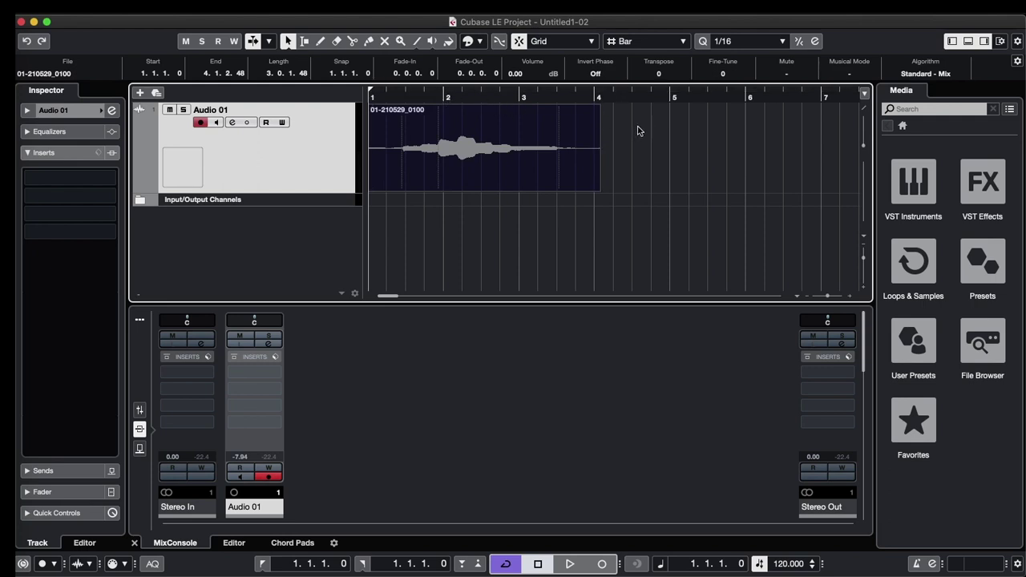
key(space)
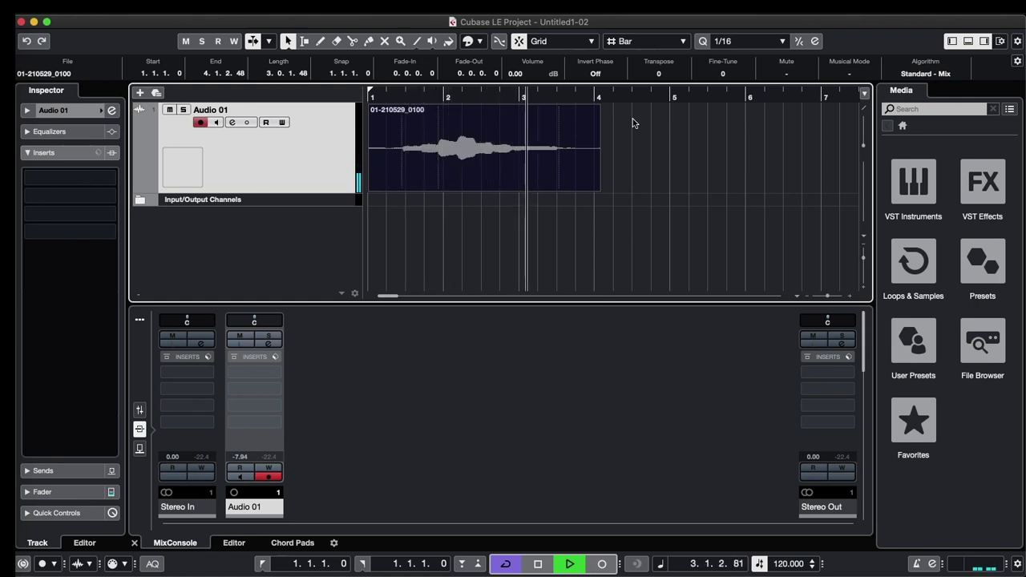
key(space)
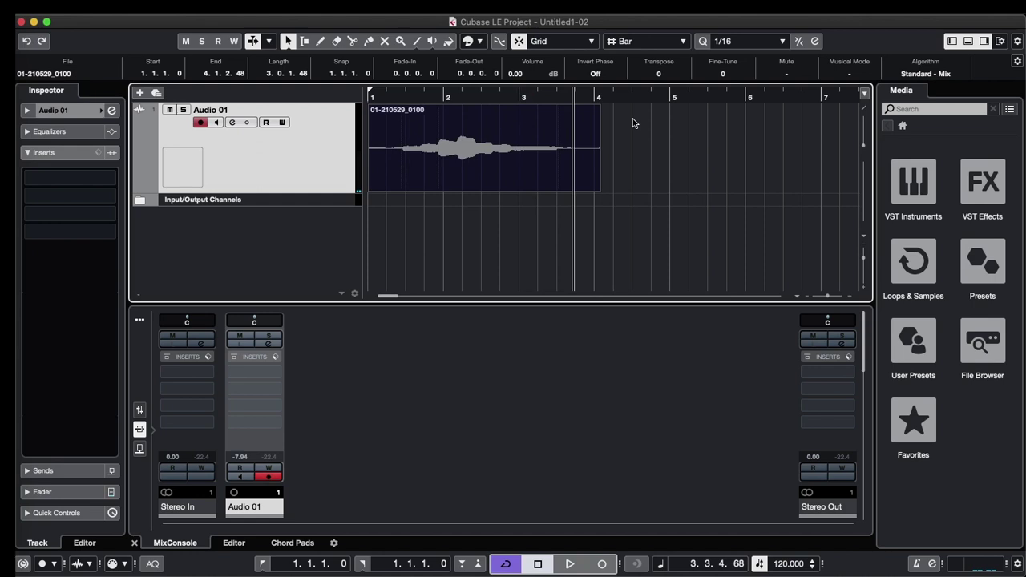
Step: Load Dodo MIDI as Audio 01's first insert, found by searching 'dodo', and nudge its window up
click(250, 372)
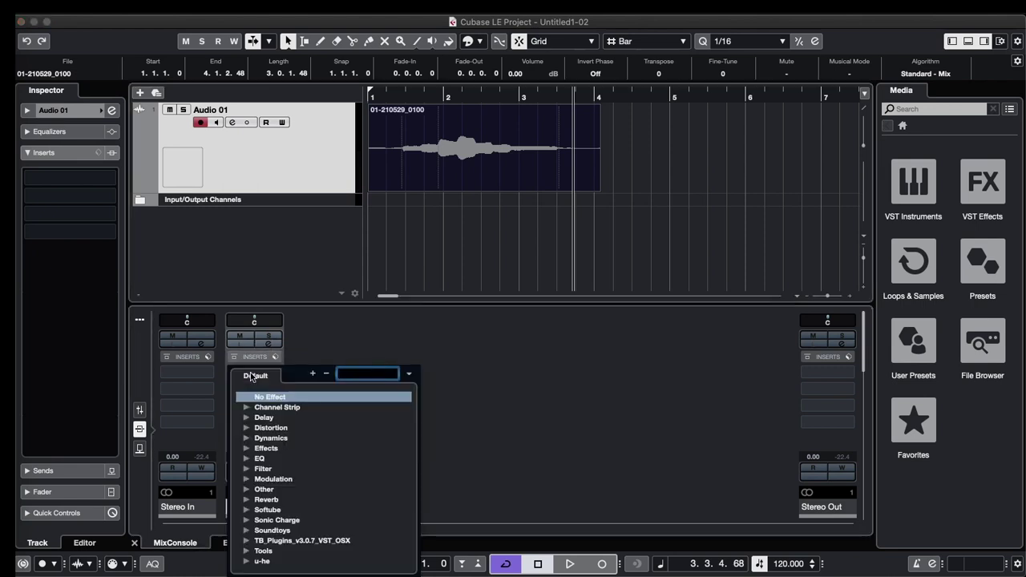
text(dodo)
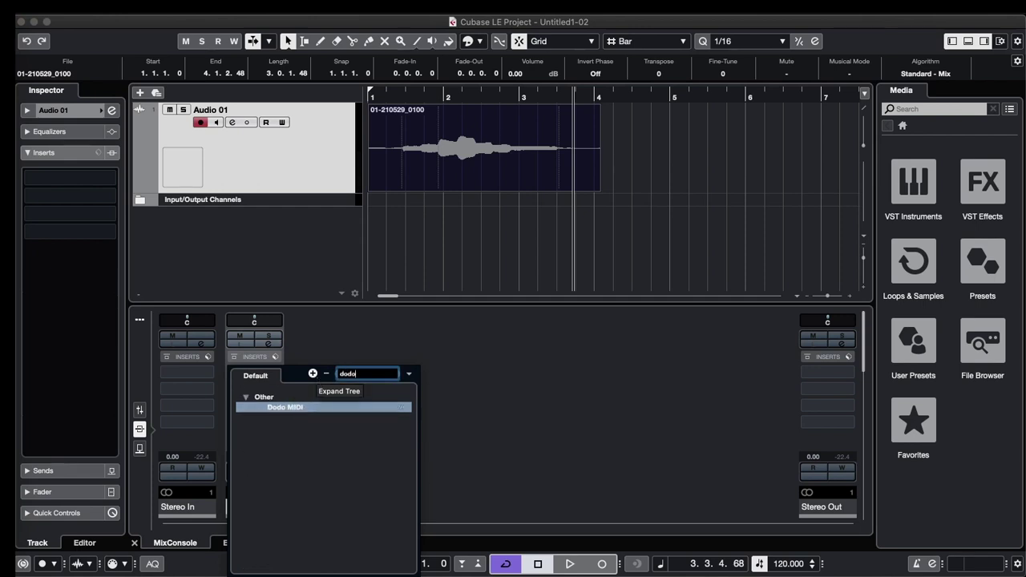
click(291, 408)
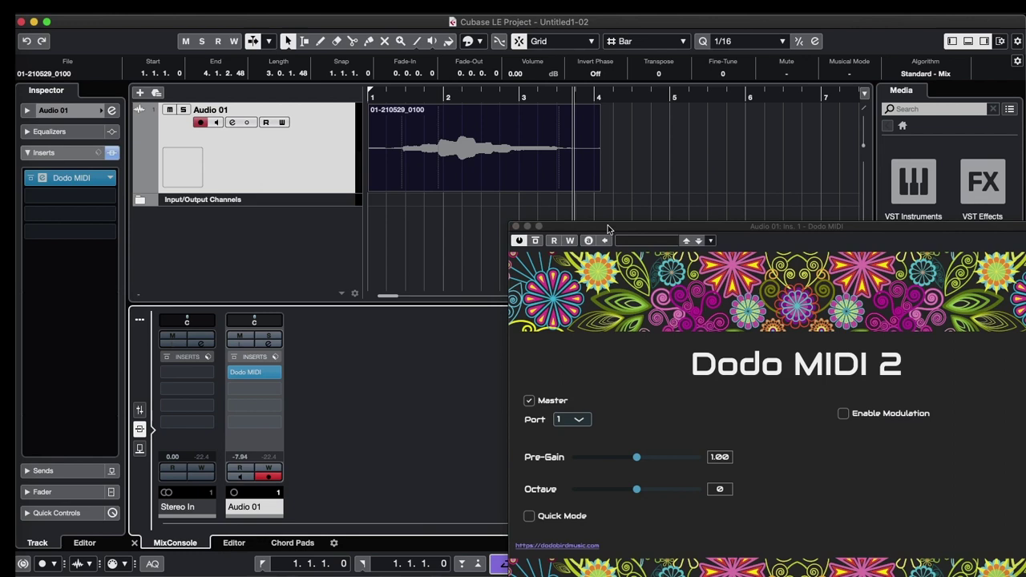
drag(608, 229, 608, 226)
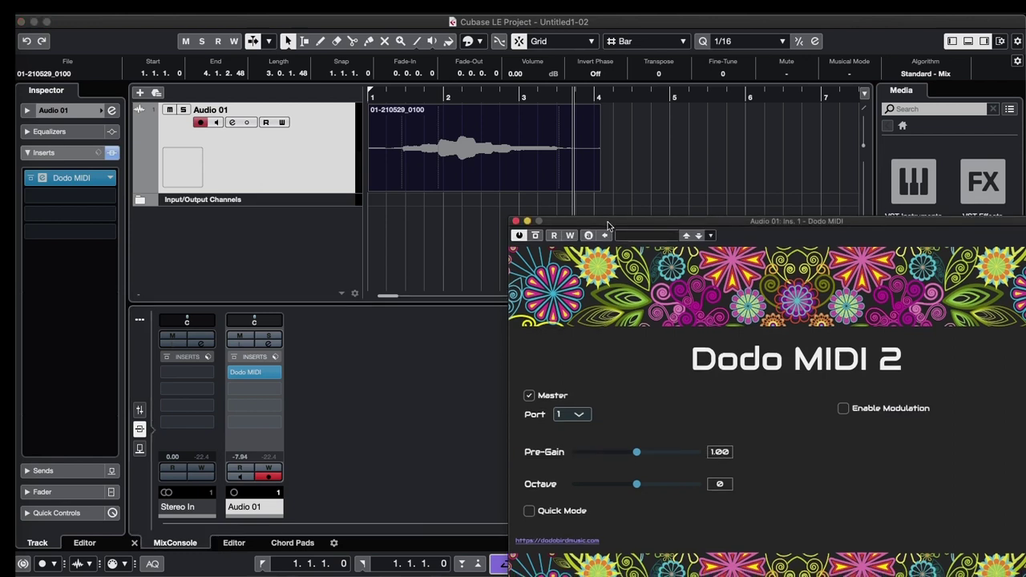
Step: Add an instrument track, Odin2 01, using the Odin2 synth
click(212, 231)
right_click(195, 231)
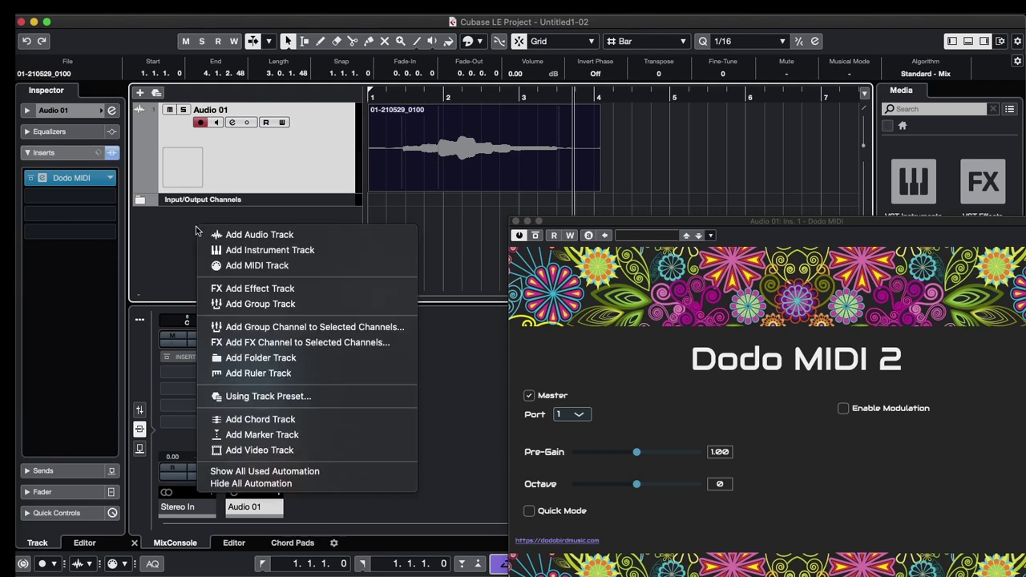
click(261, 252)
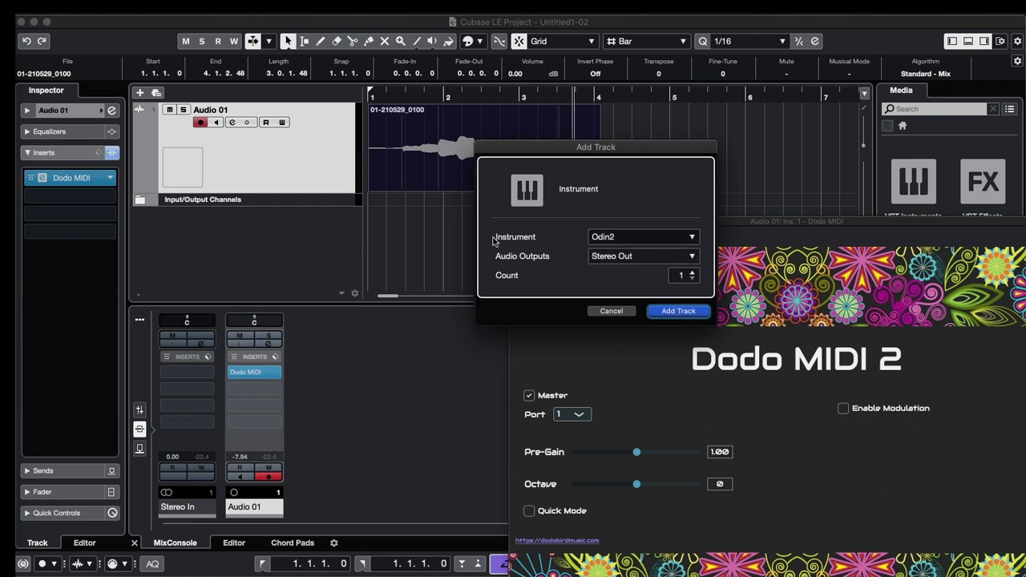
click(657, 237)
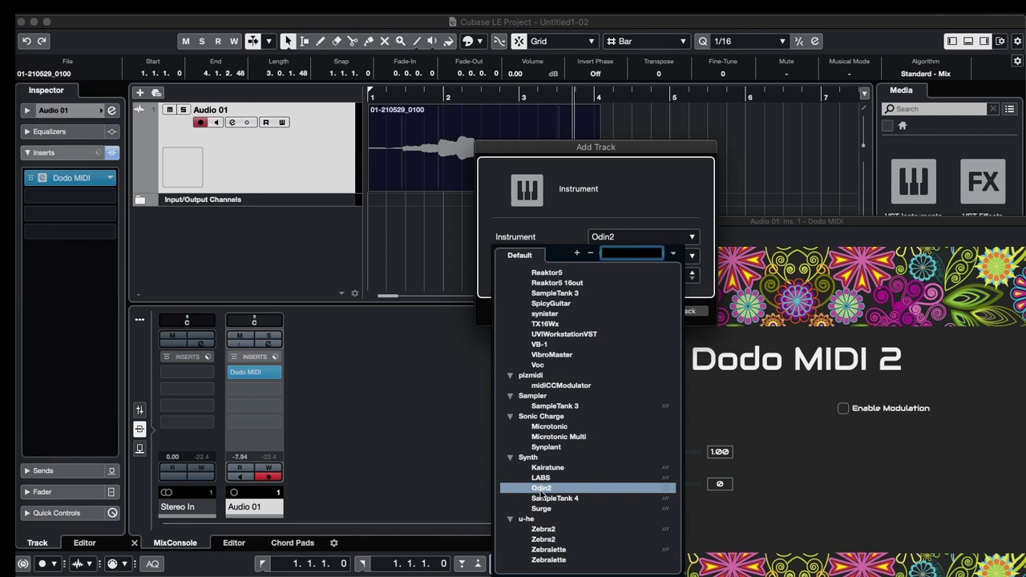
click(625, 212)
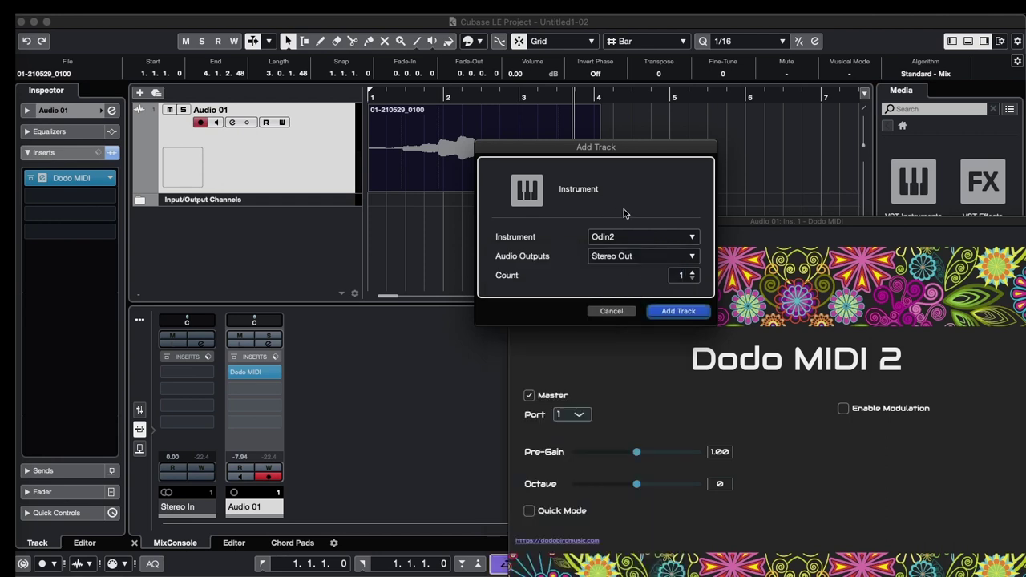
click(663, 314)
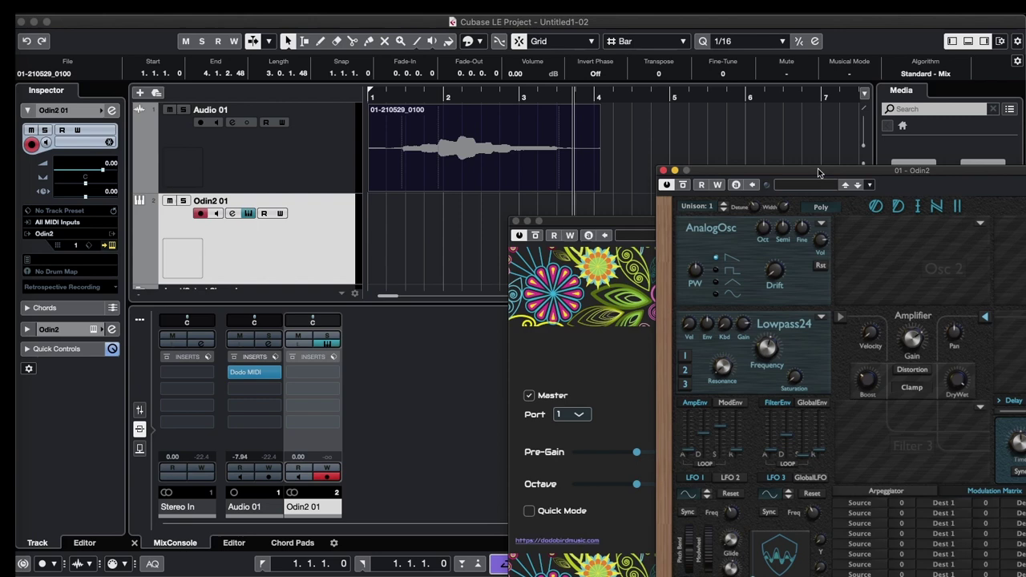
Step: Raise Odin2's pitch-bend range to 24 and close the Odin2 window
drag(823, 173, 589, 75)
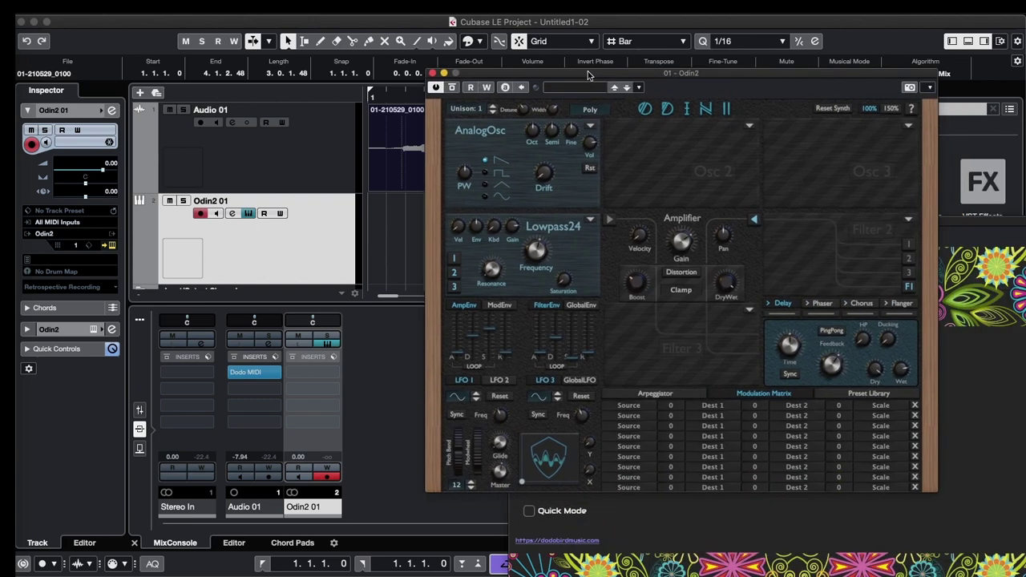
click(472, 483)
click(432, 73)
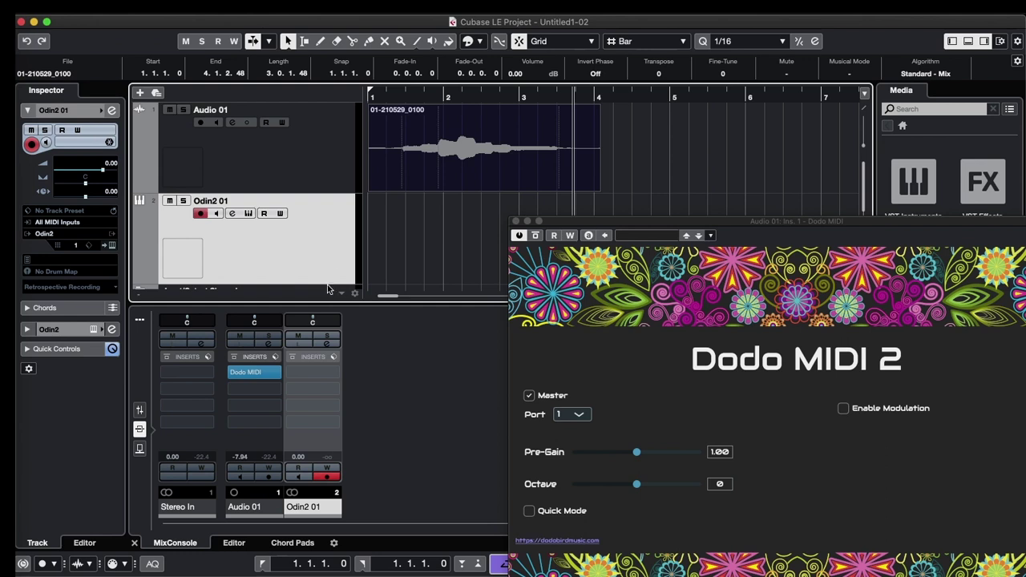
Step: Insert Dodo MIDI as the first insert on the Odin2 01 track
click(314, 373)
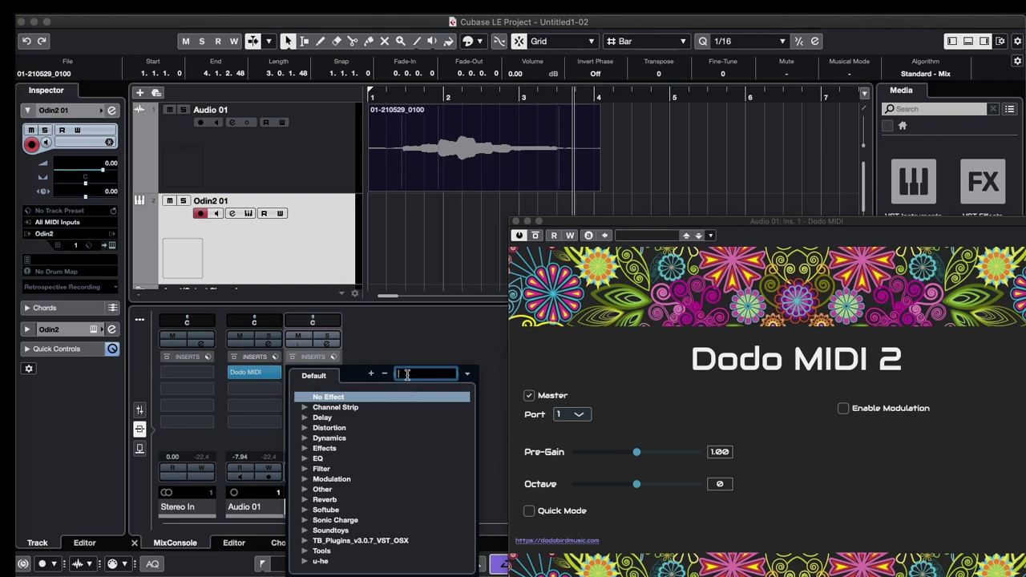
text(dodo)
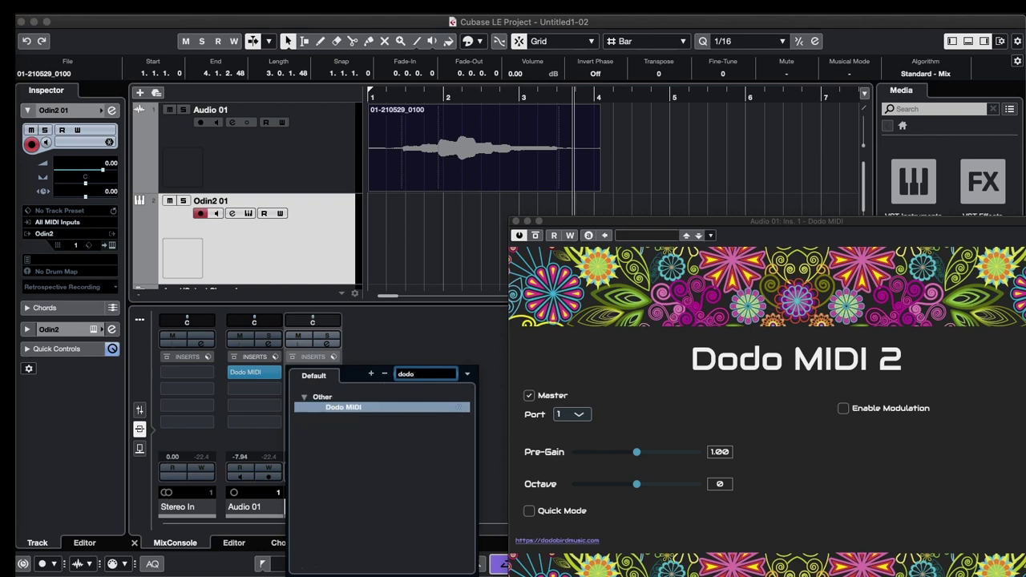
click(385, 406)
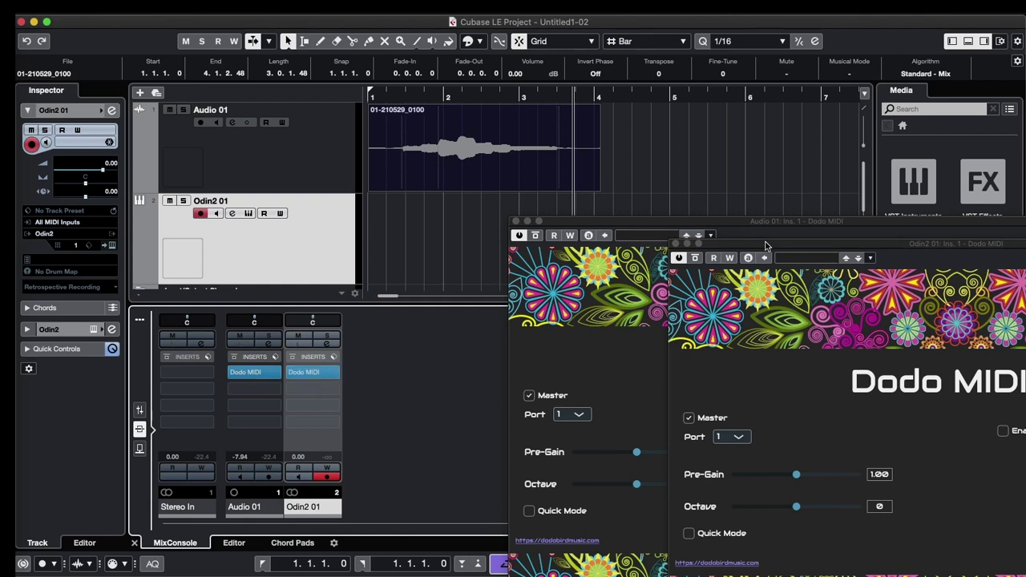
Step: Turn off Master on Odin2 01's Dodo MIDI and place the Audio 01 window in front
drag(766, 245, 667, 141)
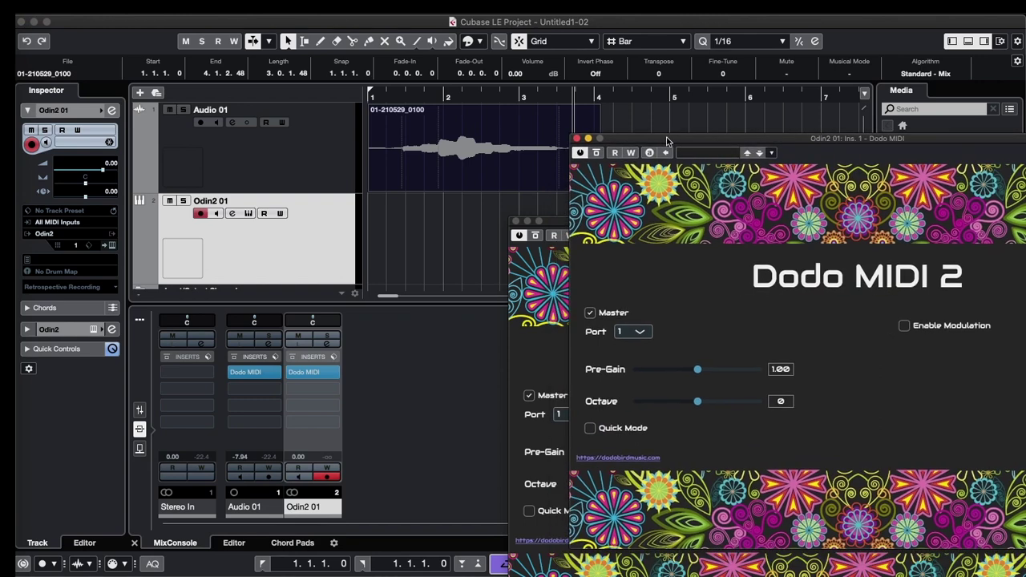
click(593, 314)
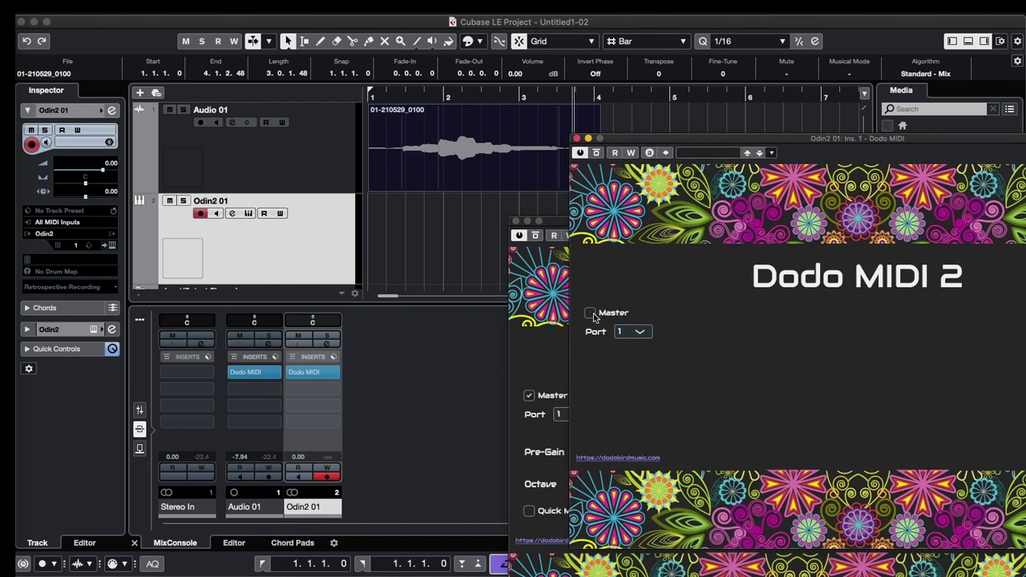
drag(561, 224, 125, 192)
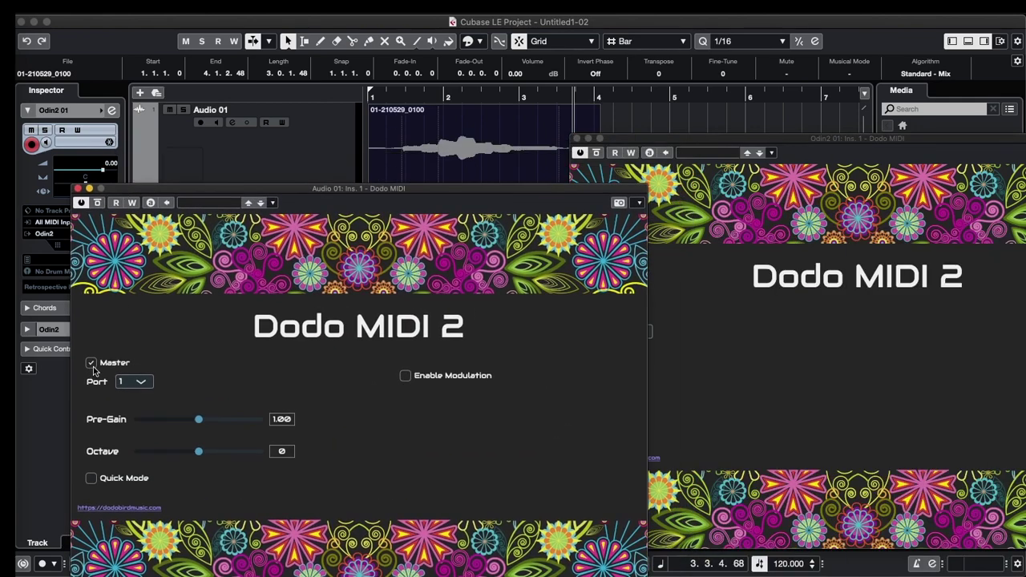
click(710, 141)
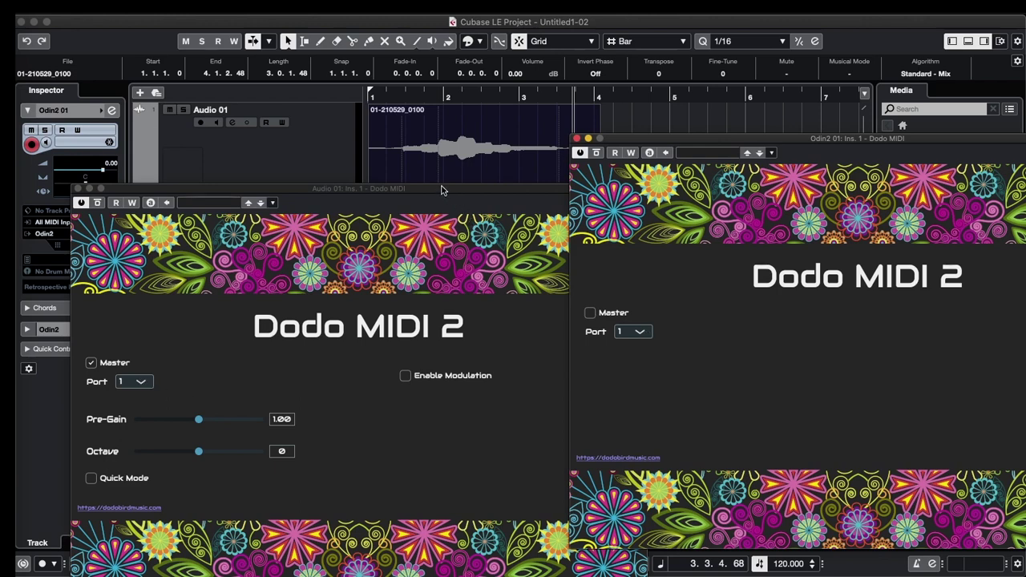
drag(441, 190, 403, 181)
Step: With the playhead at bar 1, set Odin2 01's MIDI input to Audio 01: Ins. 1 Dodo MIDI - MIDI Output
click(369, 93)
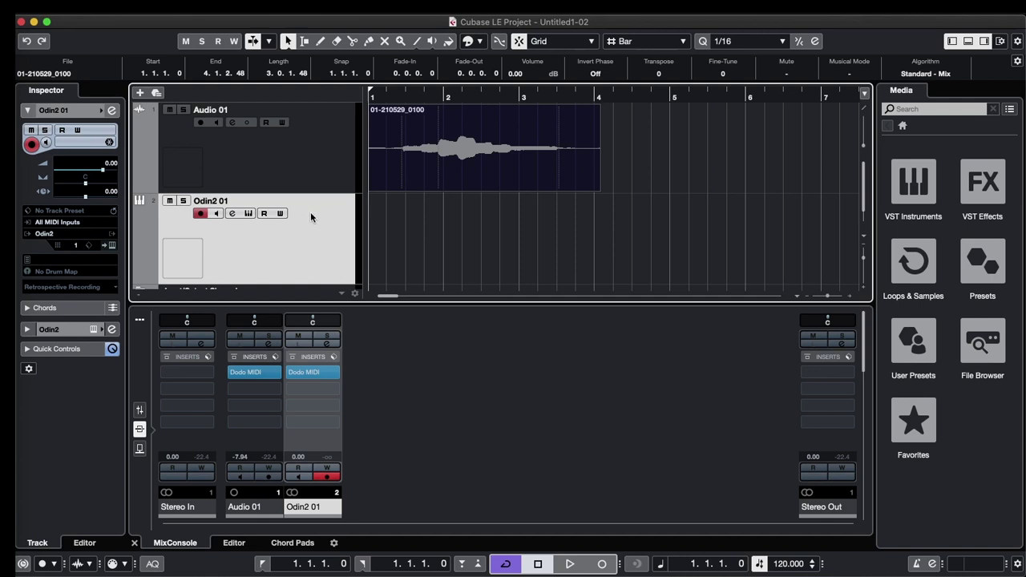
mouse_move(462, 144)
click(69, 222)
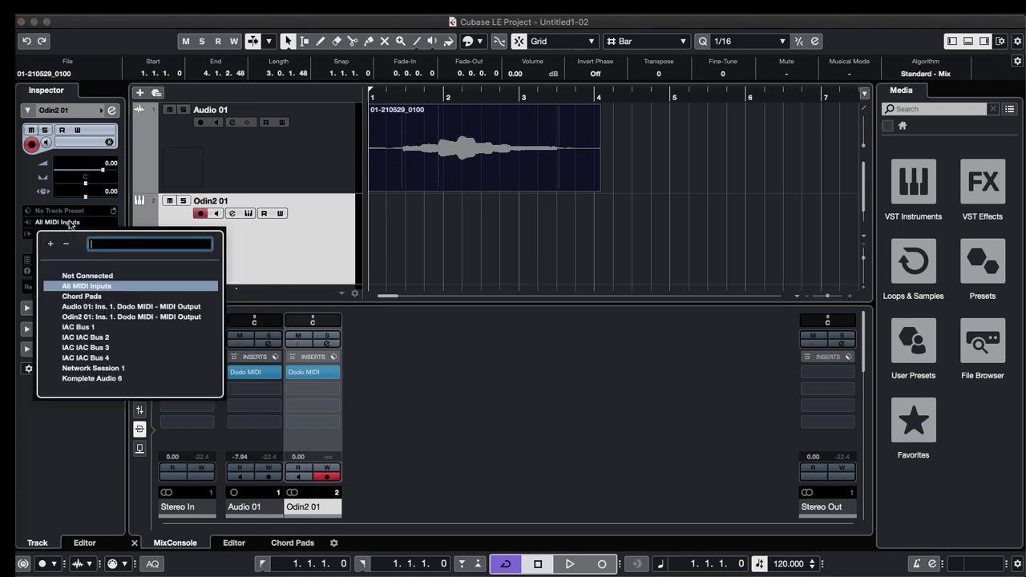
click(109, 311)
click(108, 311)
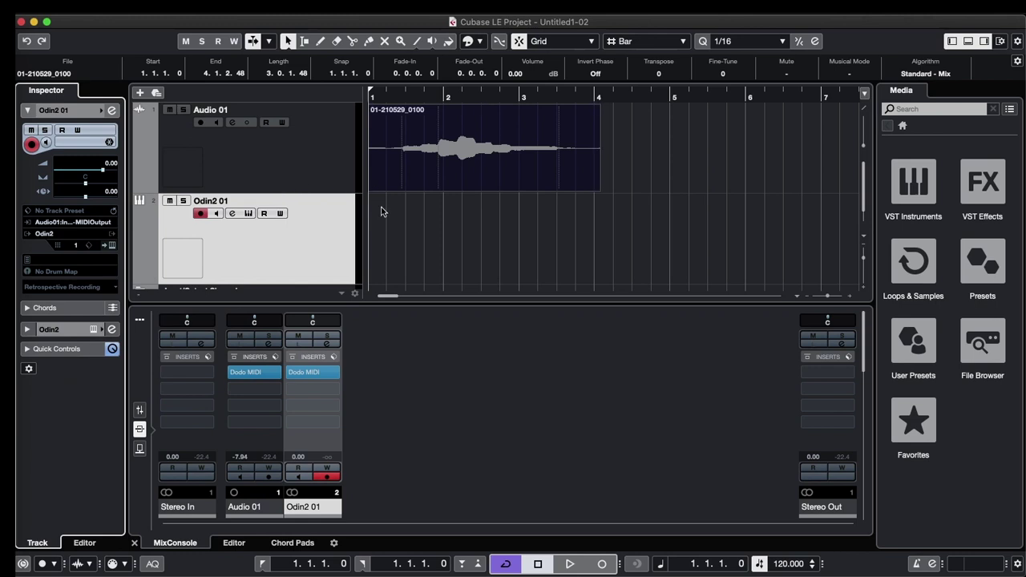
Step: Play the project, then set Audio 01's Dodo MIDI 2 Octave to 1 and close the plugin
key(space)
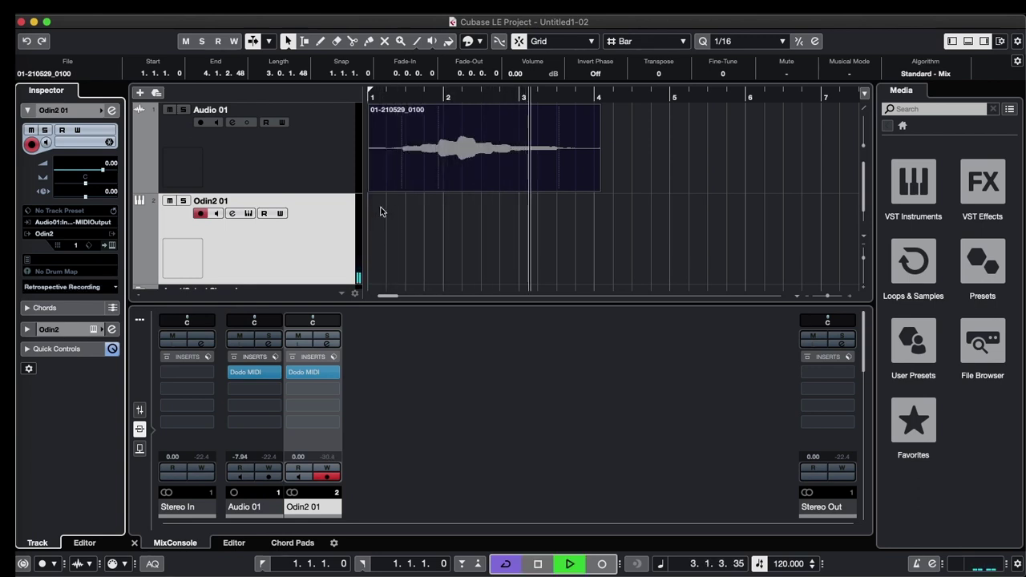
key(space)
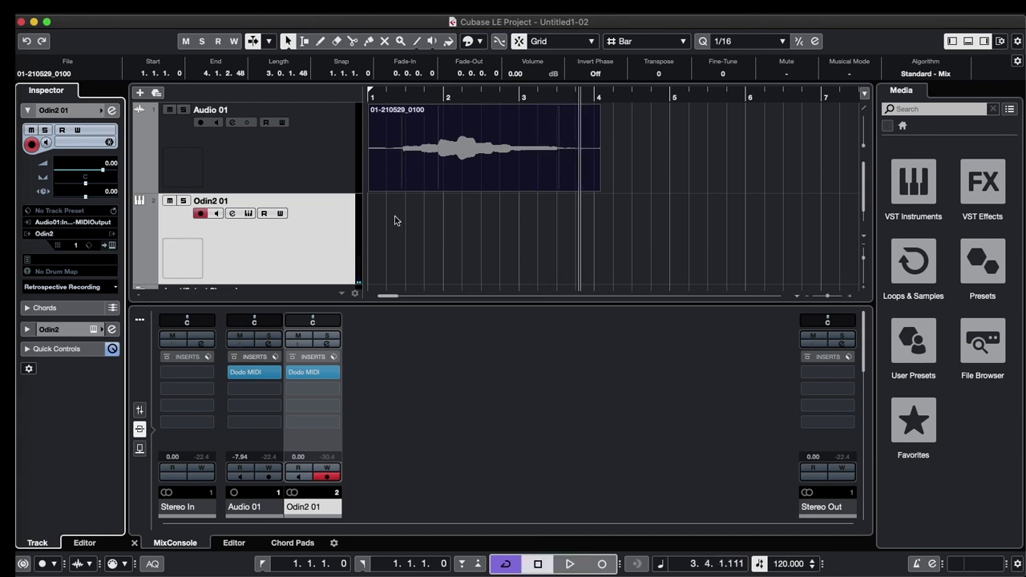
click(288, 175)
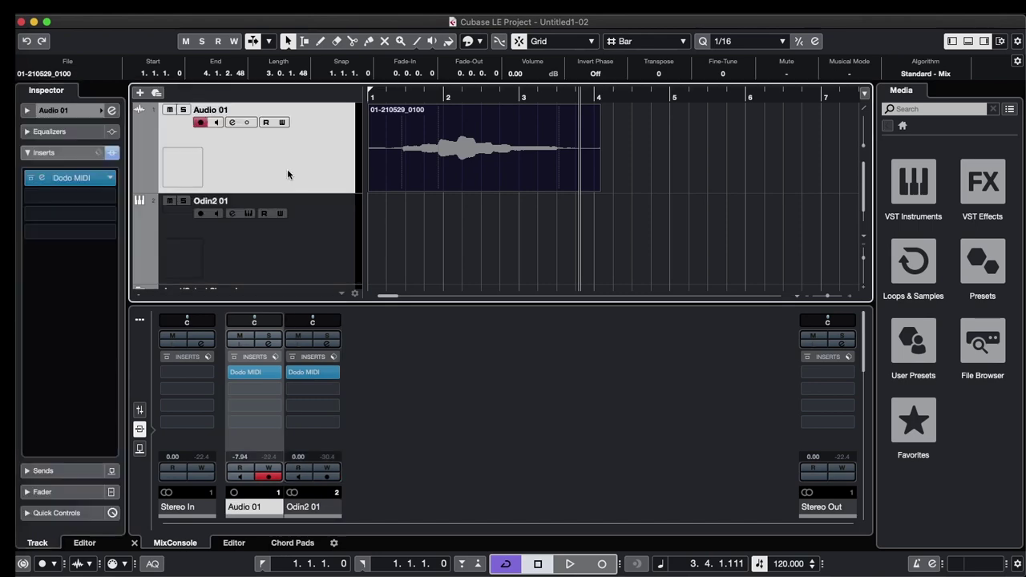
click(260, 374)
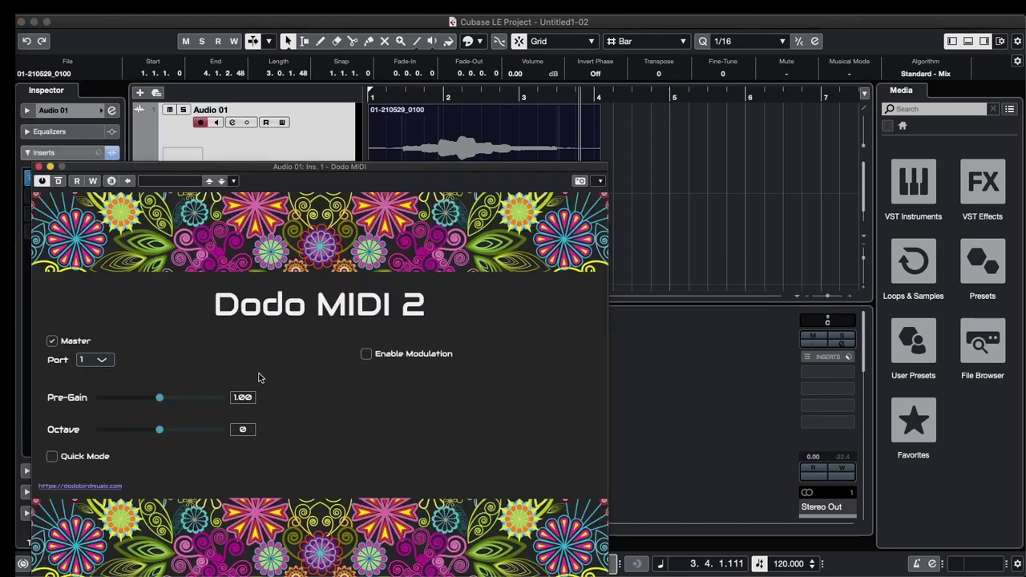
drag(156, 429, 180, 433)
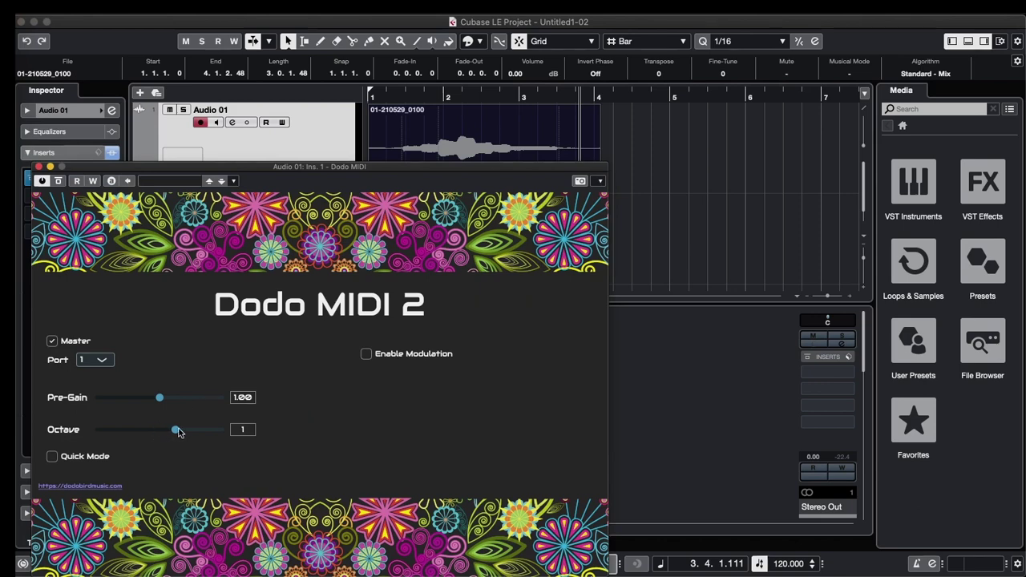
click(39, 166)
click(286, 258)
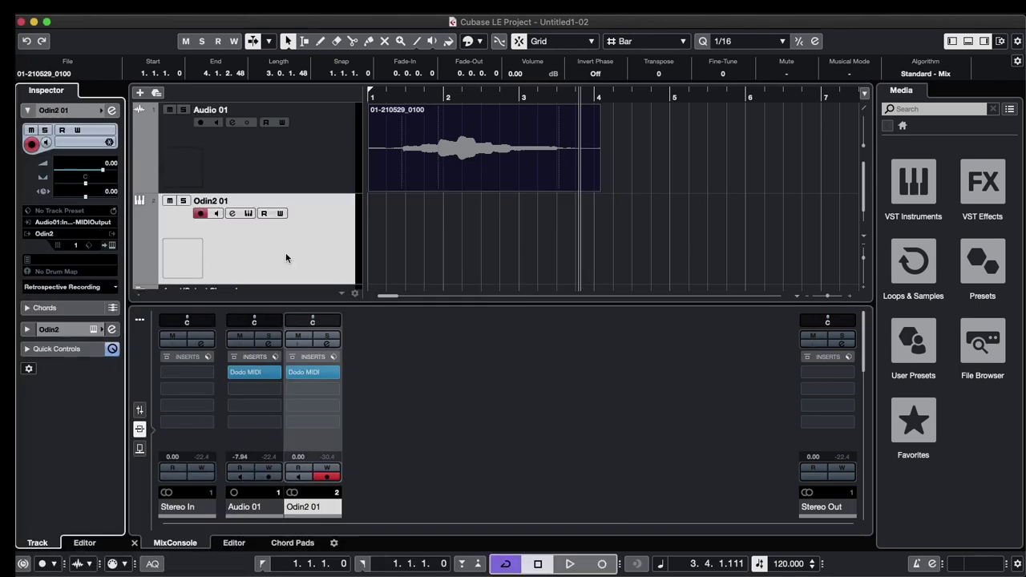
Step: Open the Odin2 editor, lower AmpEnv attack to 0.009 s, and view the ModEnv and GlobalEnv pages
click(289, 258)
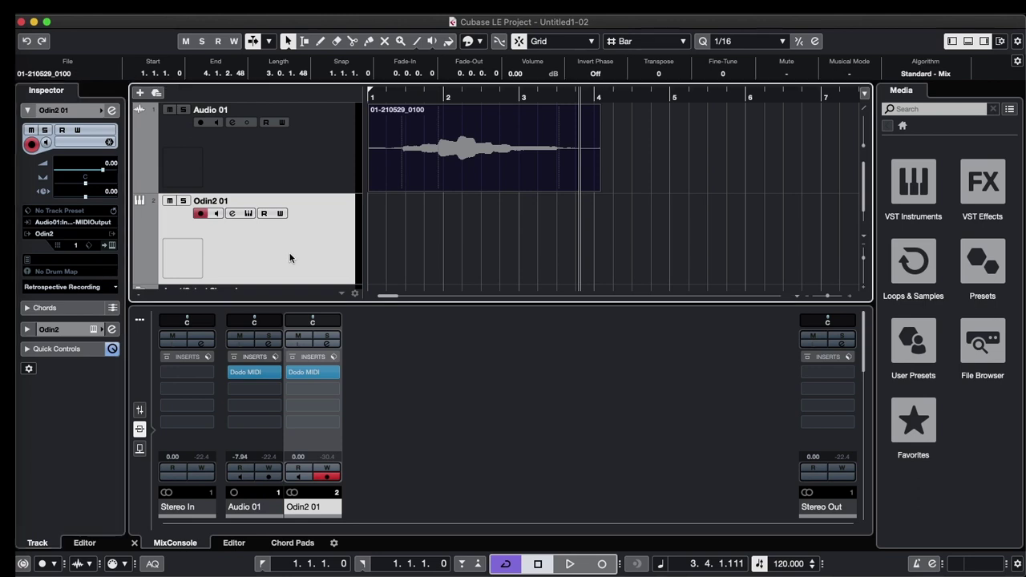
click(93, 330)
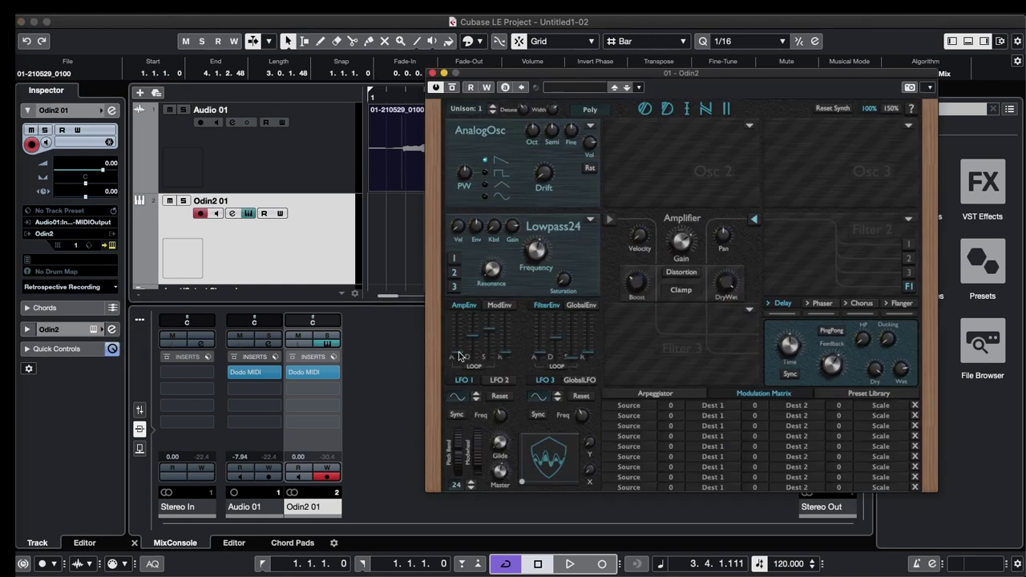
mouse_move(460, 356)
drag(460, 356, 463, 365)
mouse_move(538, 356)
click(501, 305)
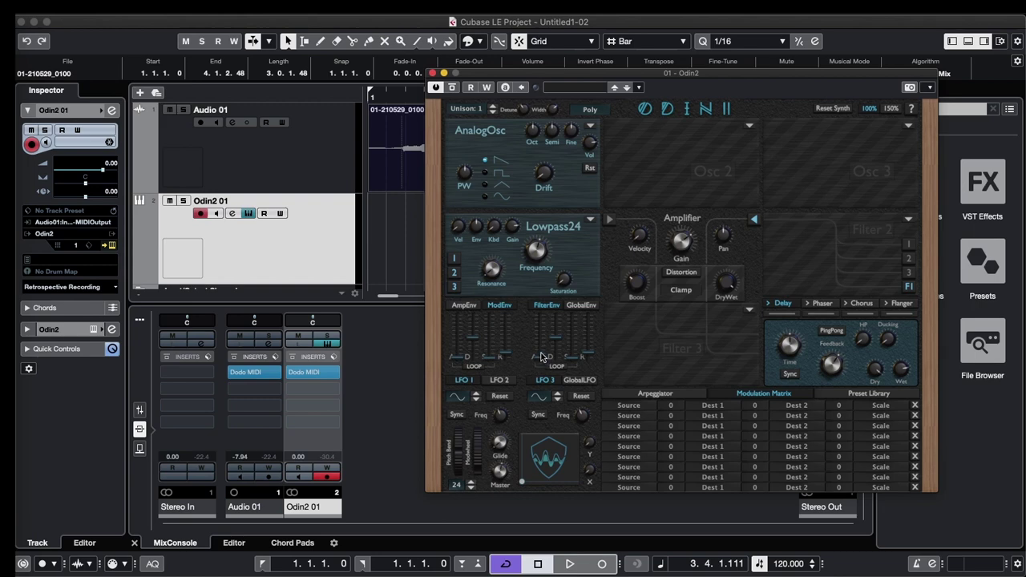
click(573, 306)
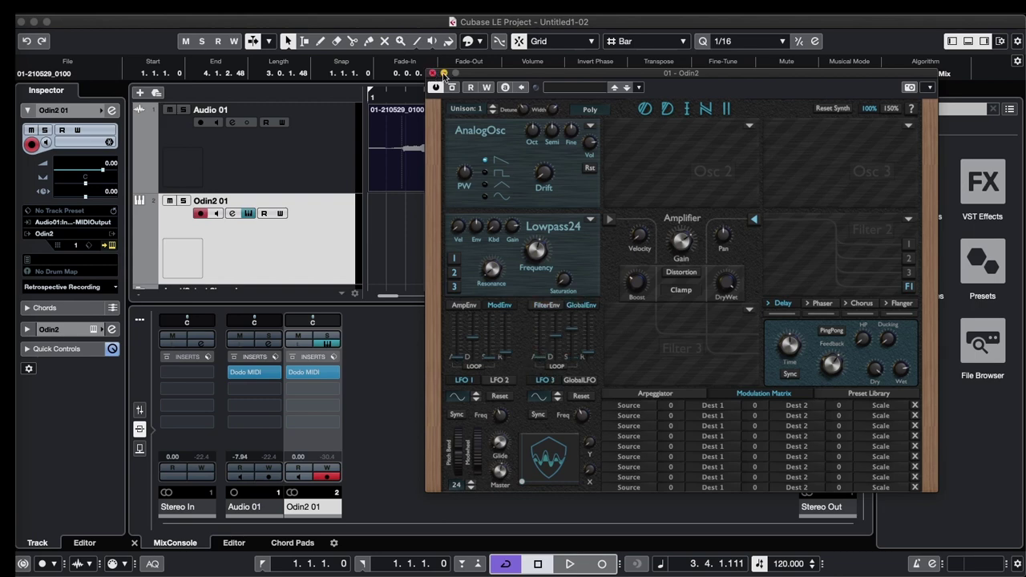
Step: Move the Odin2 window aside and play from bar 1 to hear Odin2 follow the vocal
drag(485, 76, 551, 197)
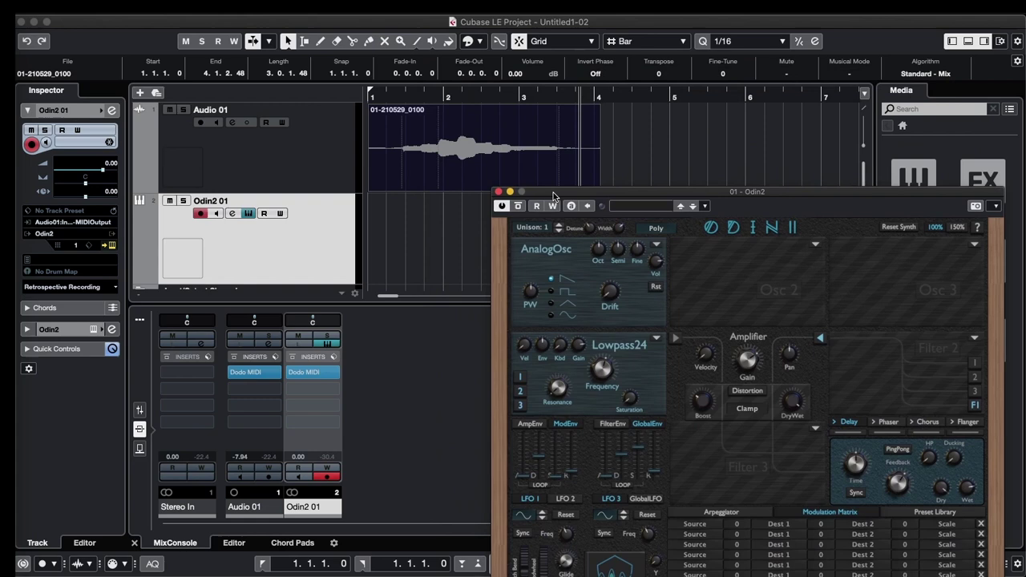
click(369, 93)
key(space)
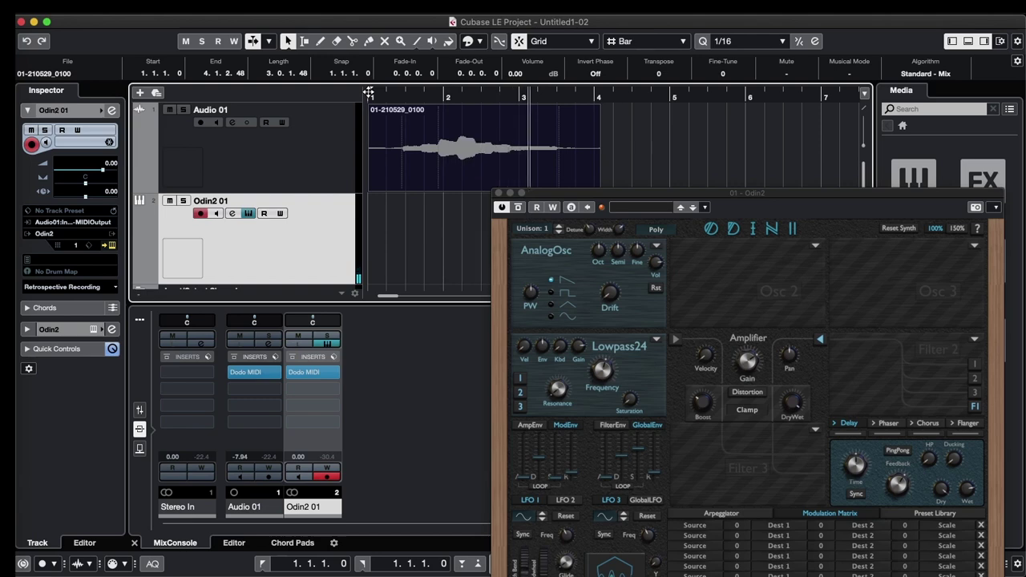
key(space)
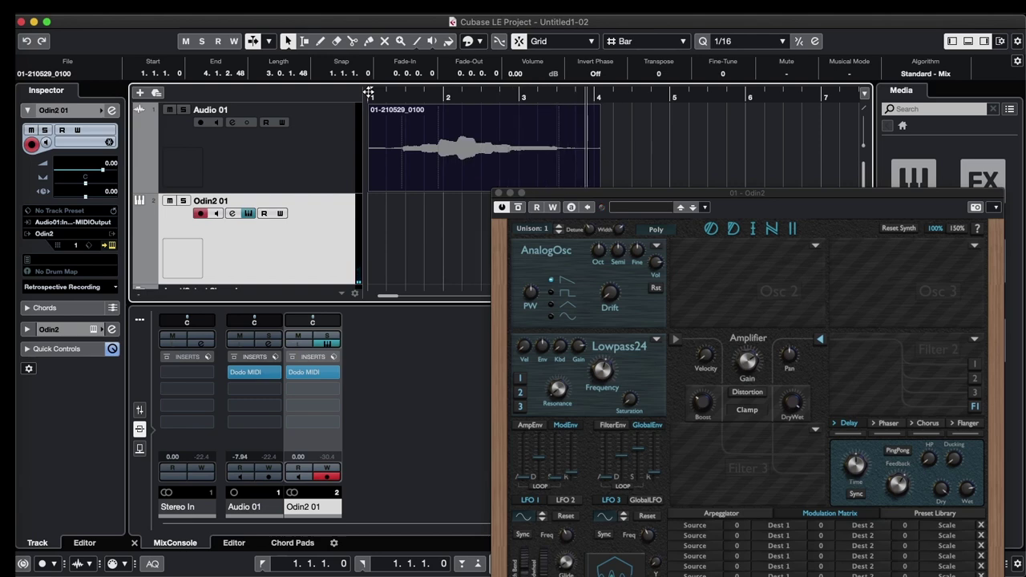